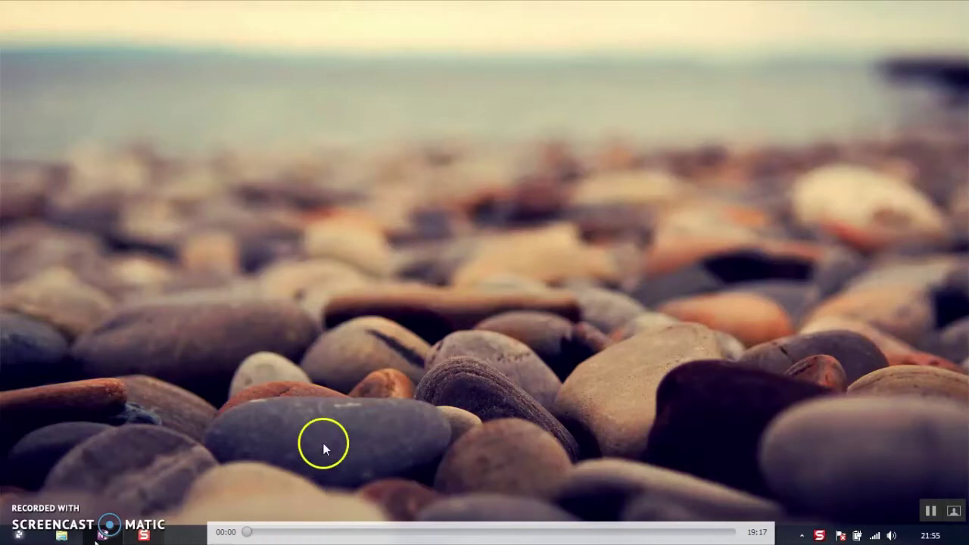
Launch an empty OneNote 2016 quick note from the taskbar, docked on the right.
mouse_move(320, 523)
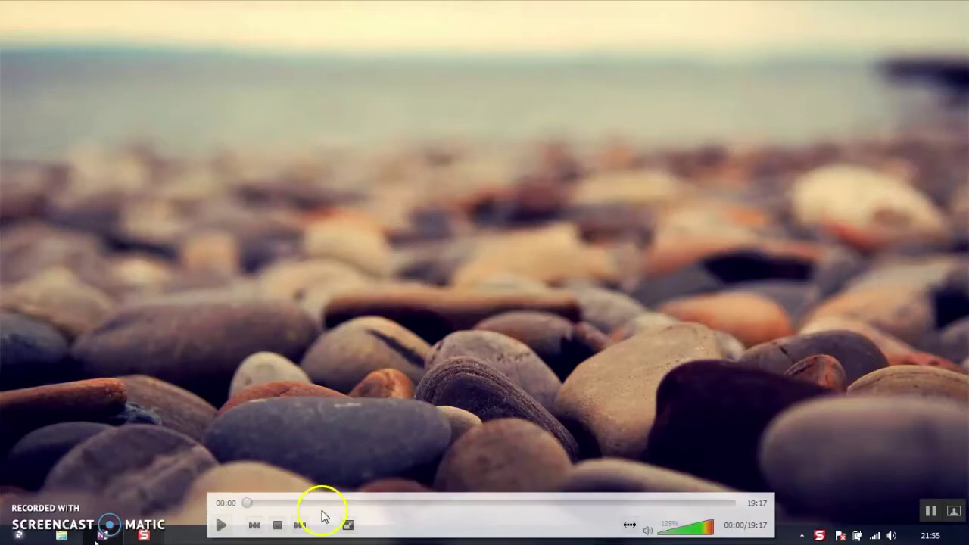
left_click(220, 526)
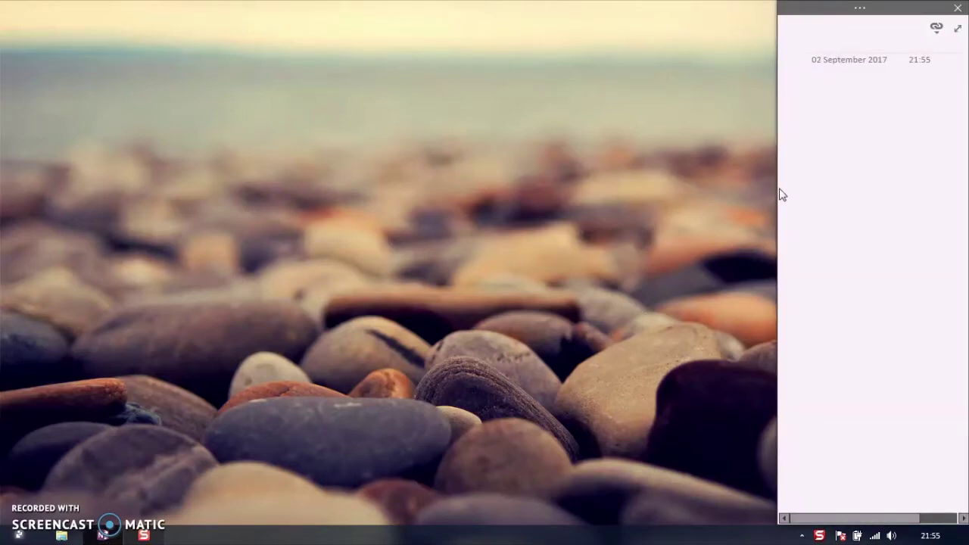
Title the note 'Installing Screen o matic' and widen the panel so the title shows.
type("nstalling")
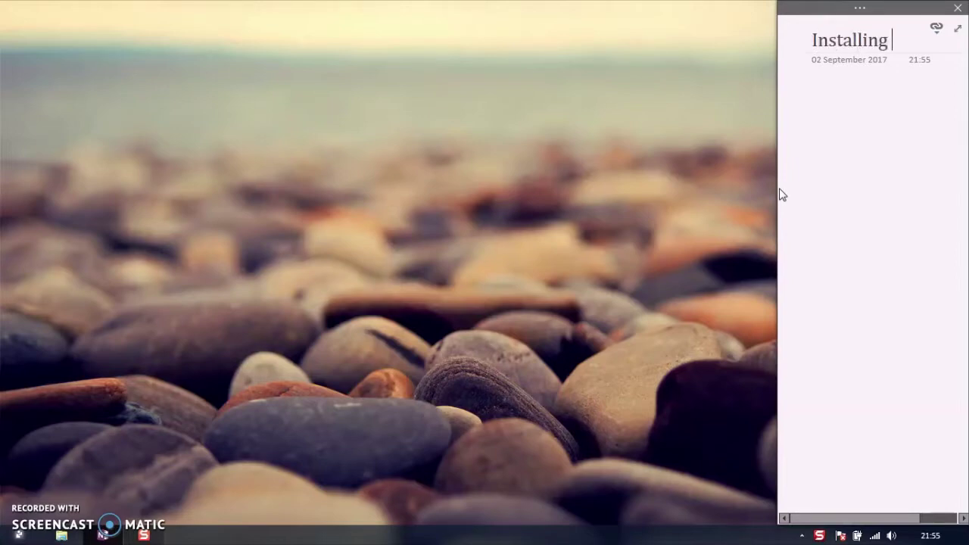
type(" Sc")
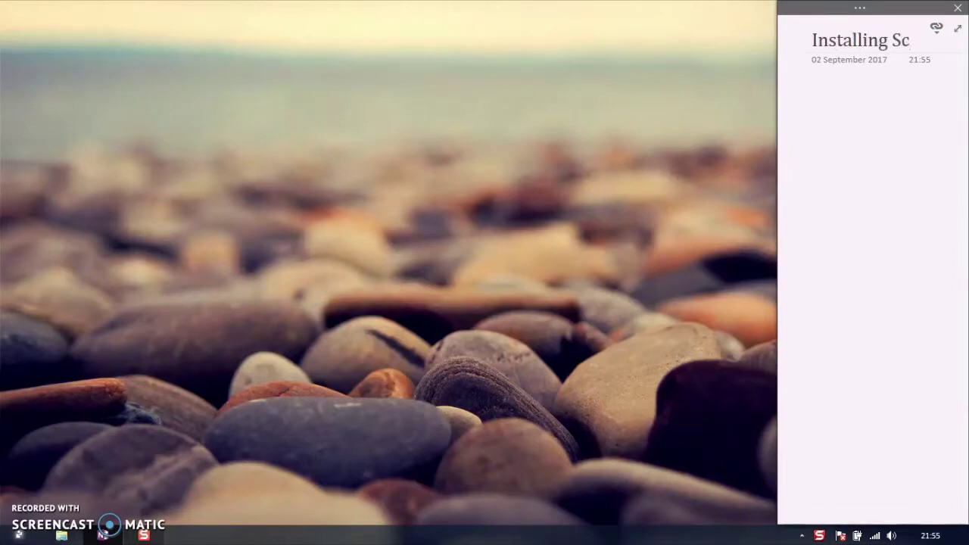
type("reen")
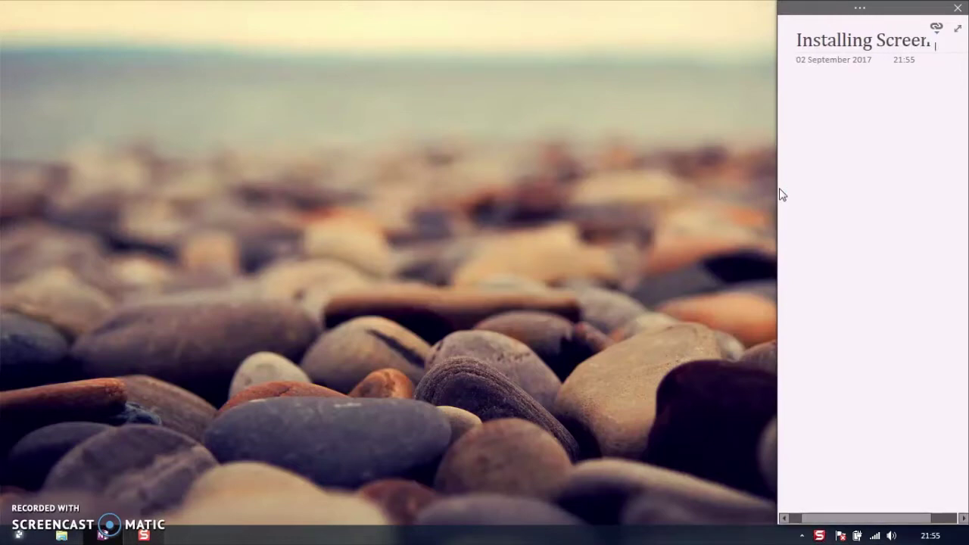
type(" o matic")
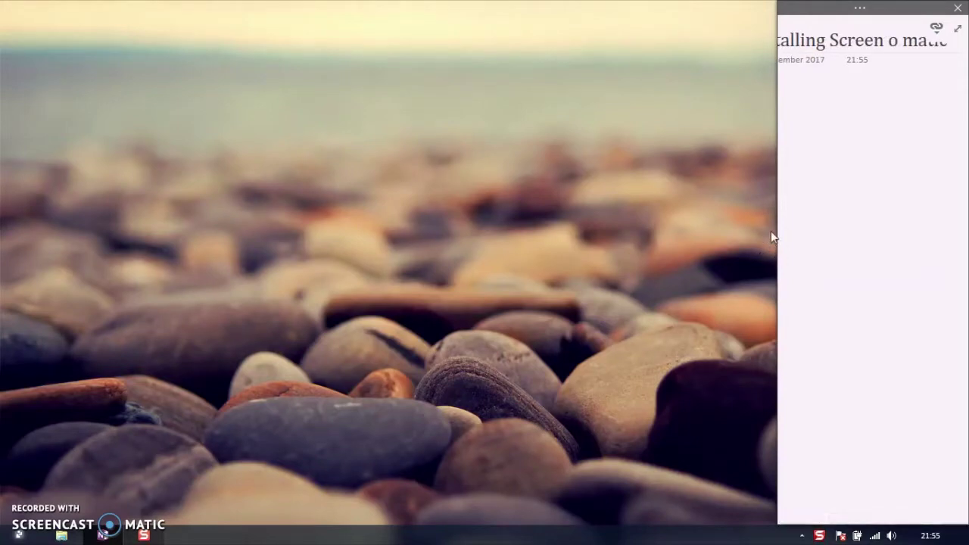
left_click_drag(776, 229, 703, 229)
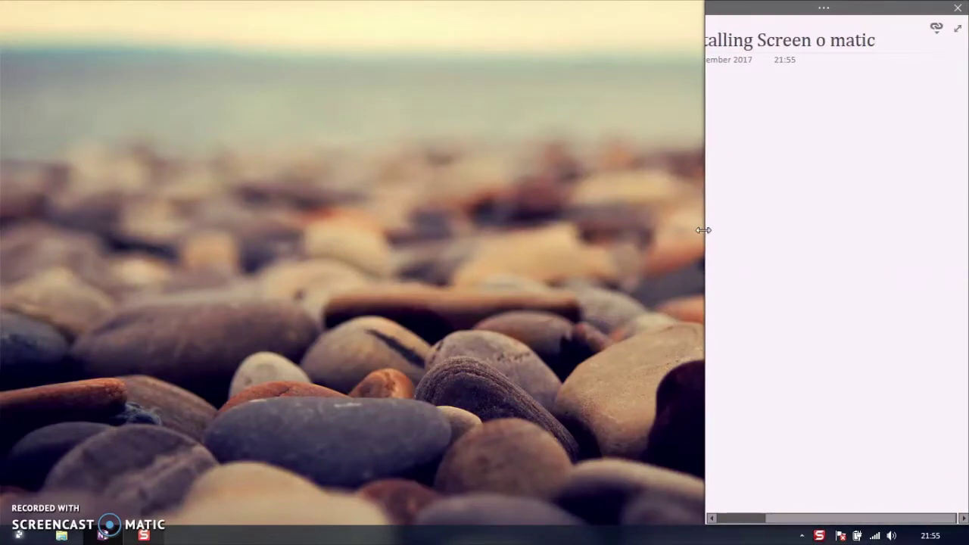
left_click_drag(814, 40, 690, 36)
Write list item '1. Download Screen o Matic', fixing the typo, and begin item 2.
left_click(727, 82)
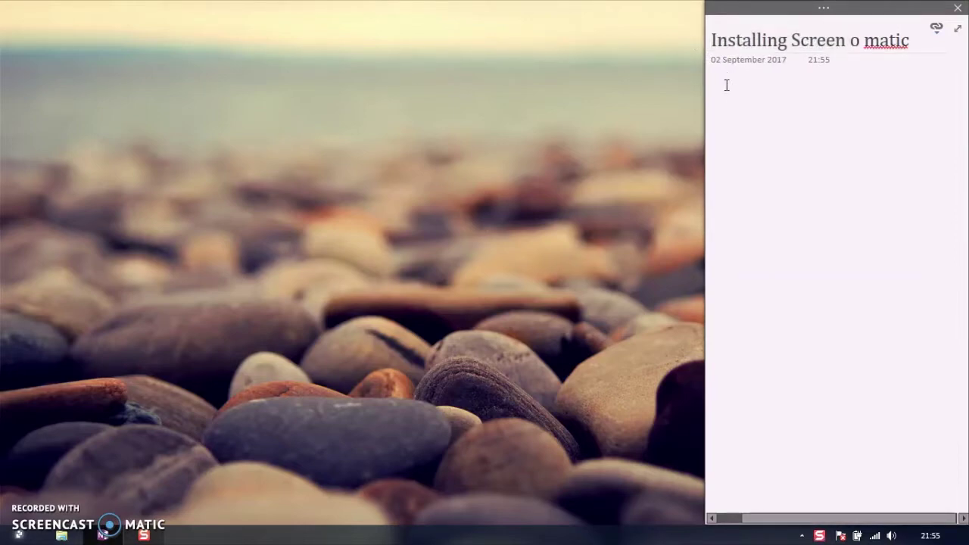
type("1. Downlaod")
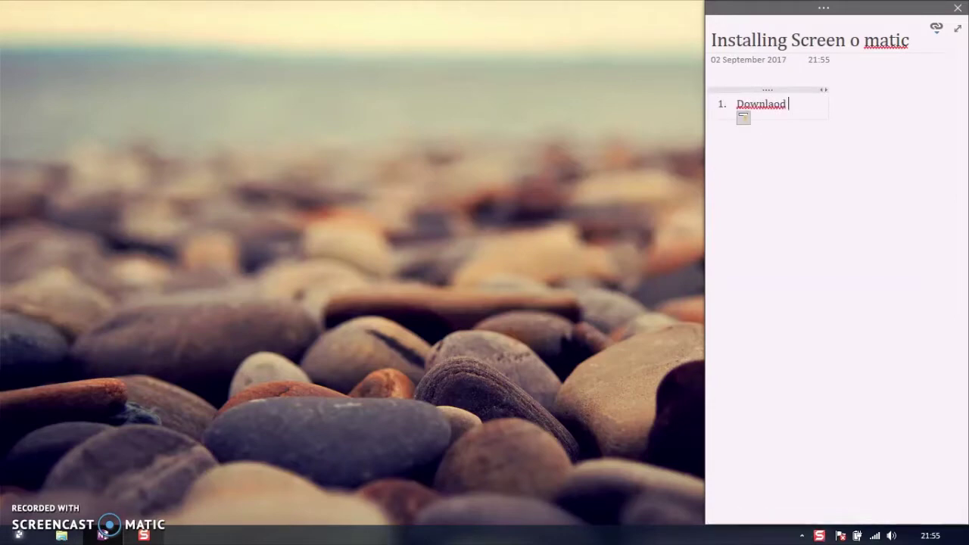
key("shift+Home")
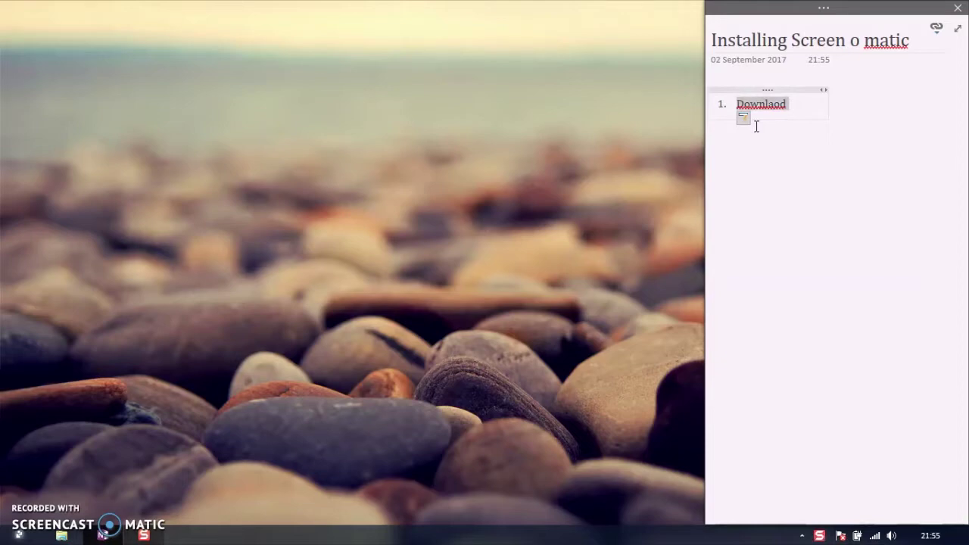
type("Download")
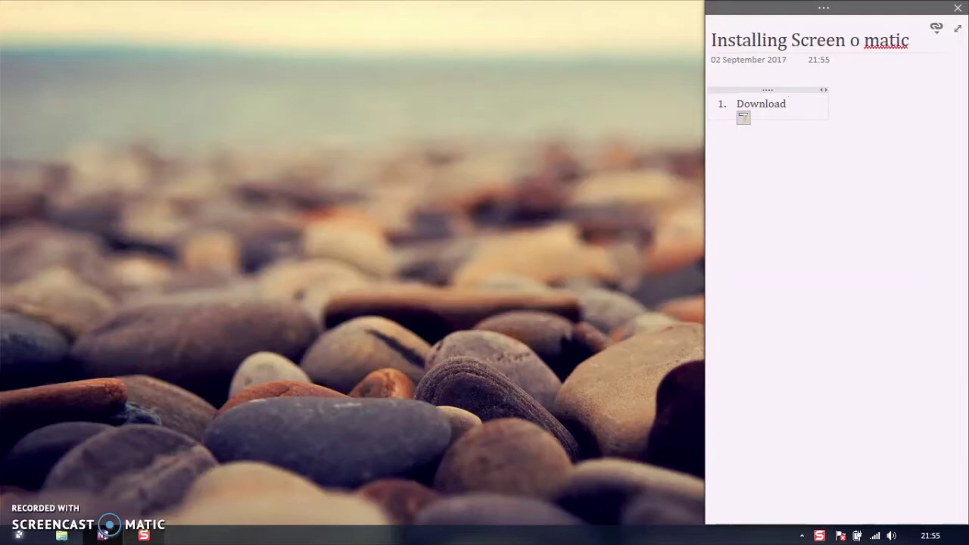
type(" Screen ")
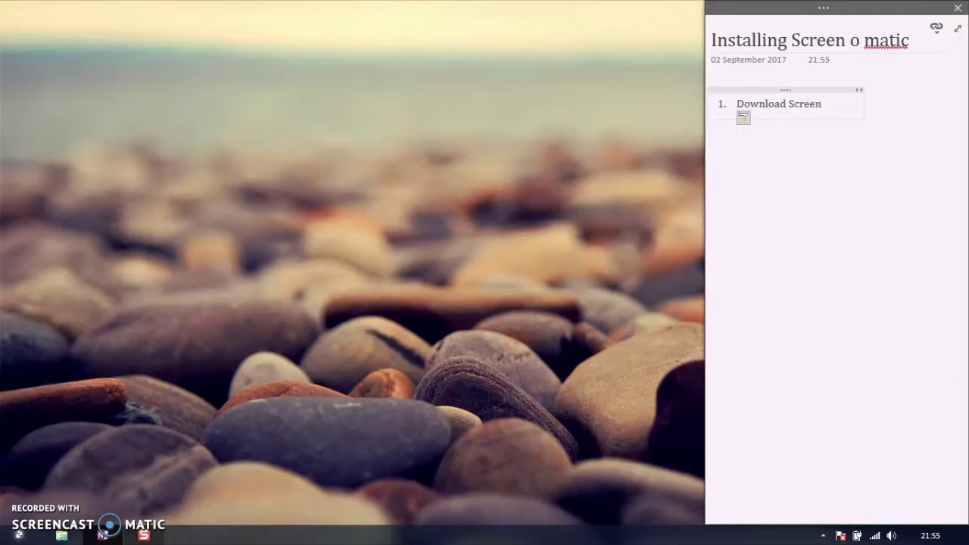
type("o Matic")
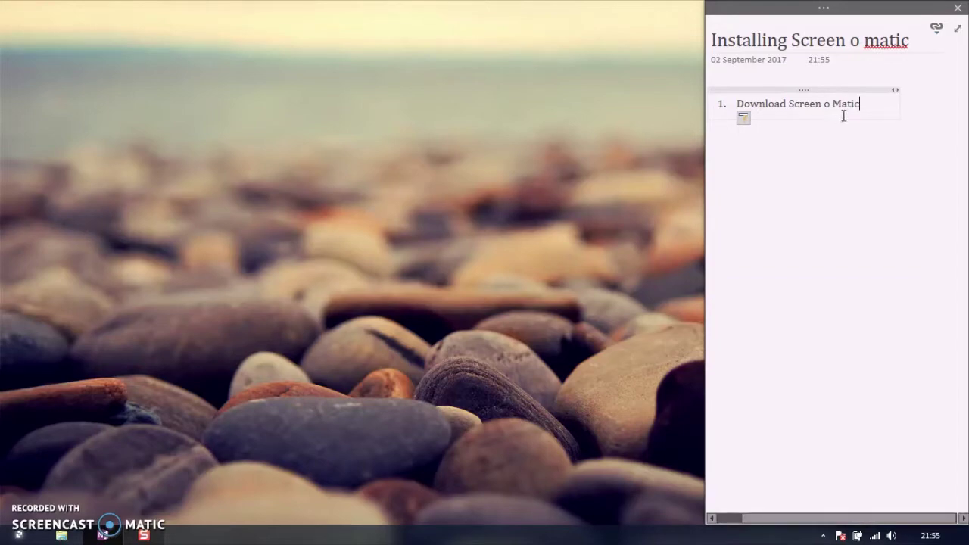
key("Return")
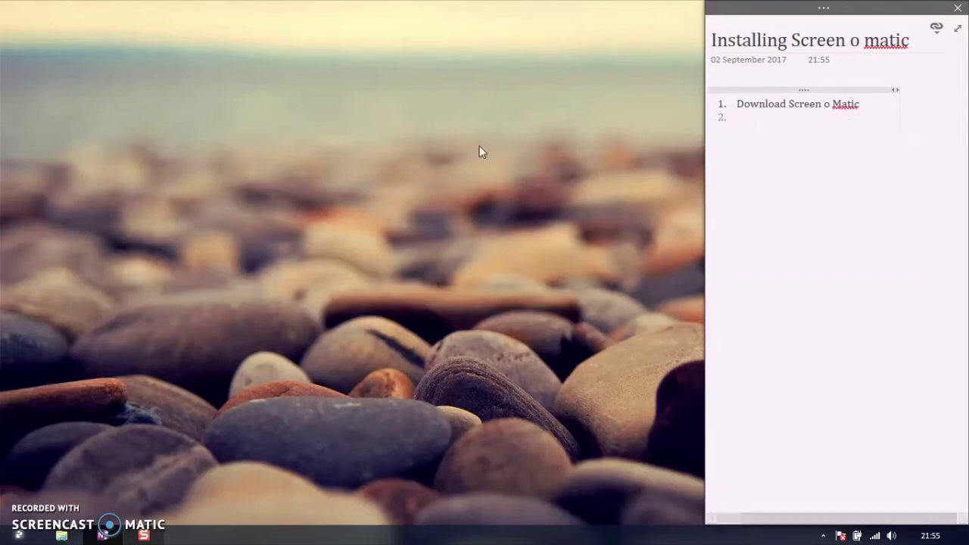
Launch Chrome from the Run box and search Google for 'screen o matic'.
key("super+r")
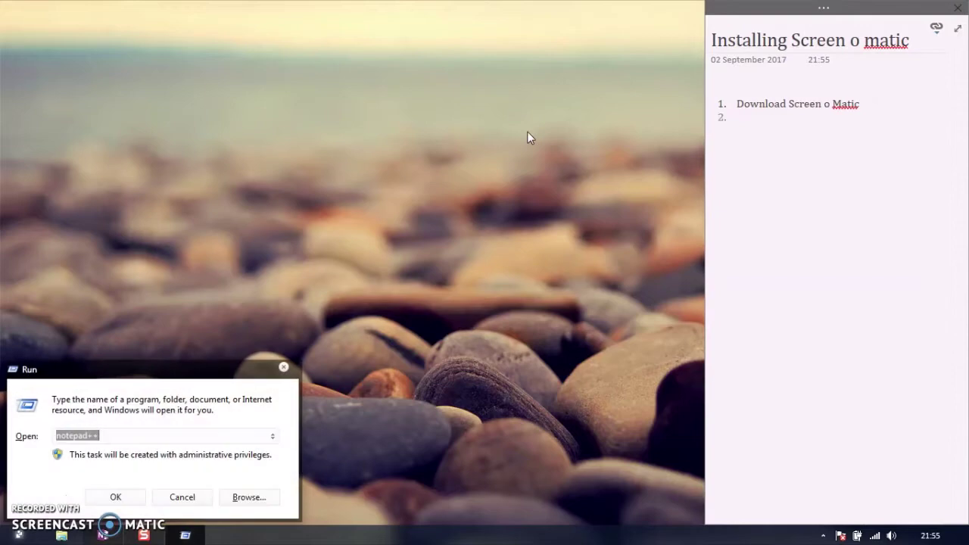
type("chrome")
key("Return")
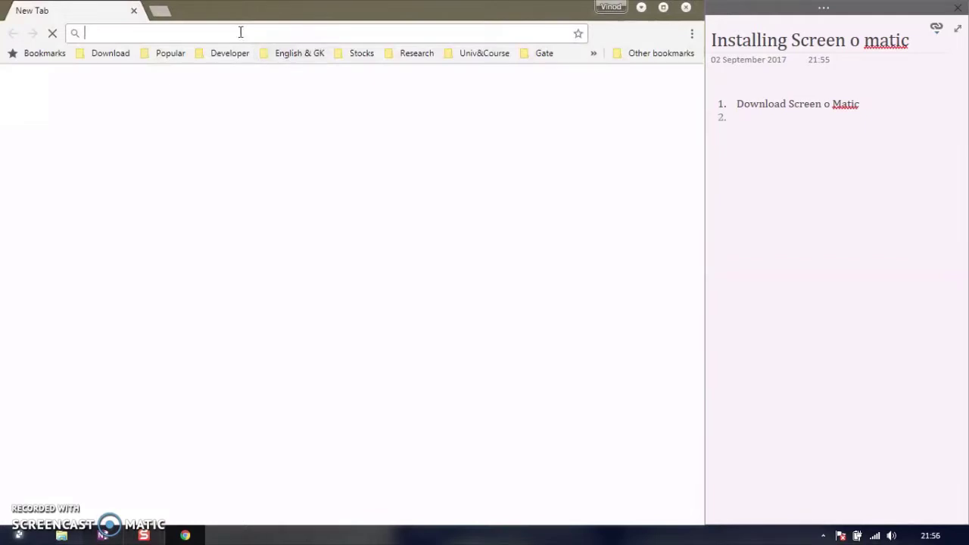
type("screen")
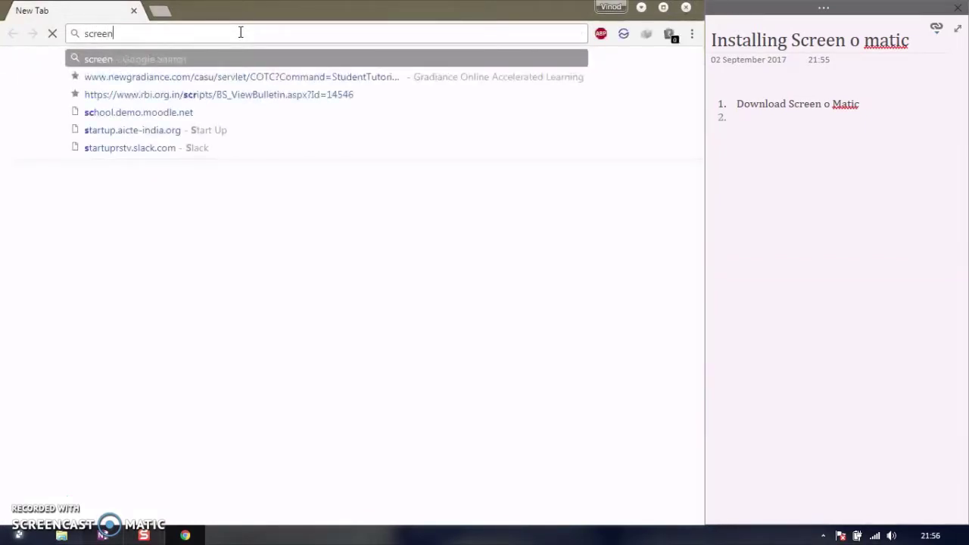
type(" o matic")
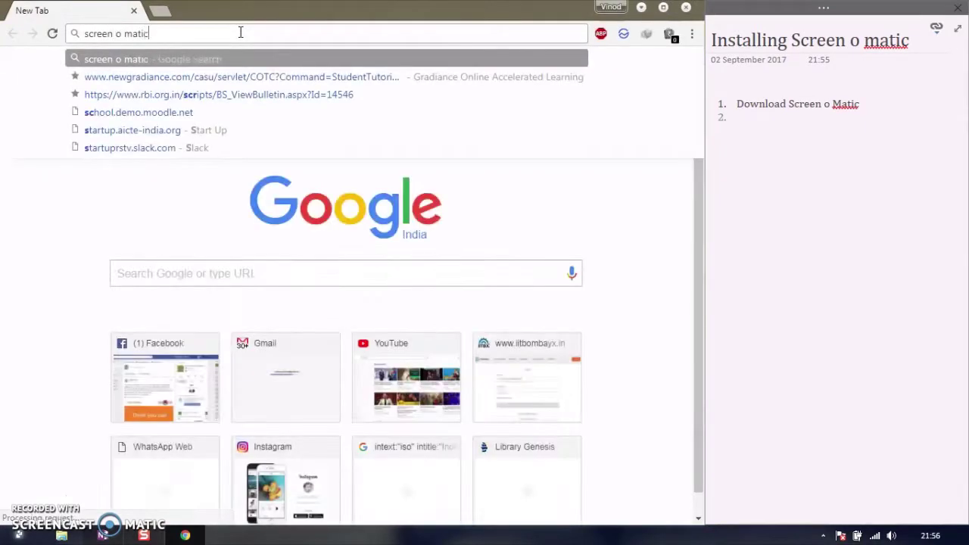
key("Return")
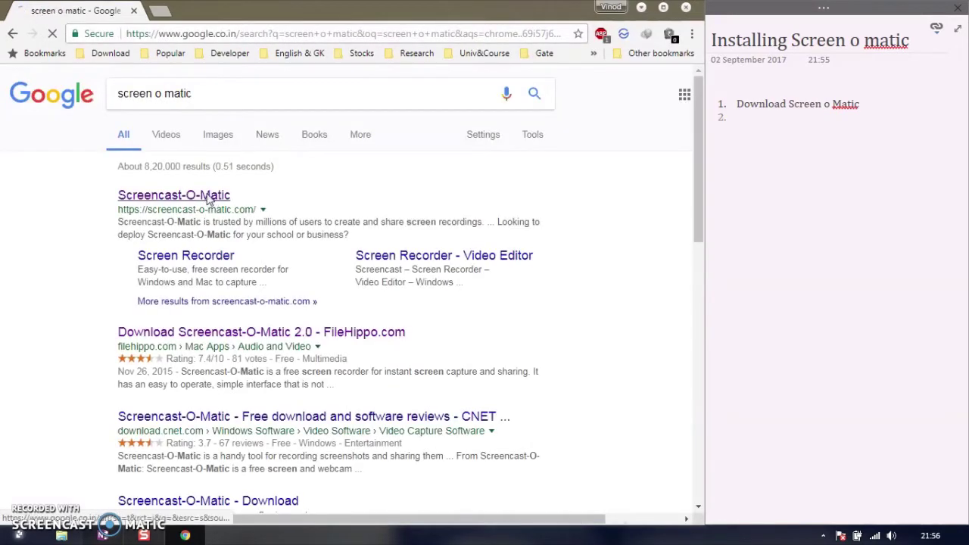
Go to Screencast-O-Matic's screen recorder page and launch the recorder, prompting the WebLaunchRecorder.exe download.
left_click(209, 199)
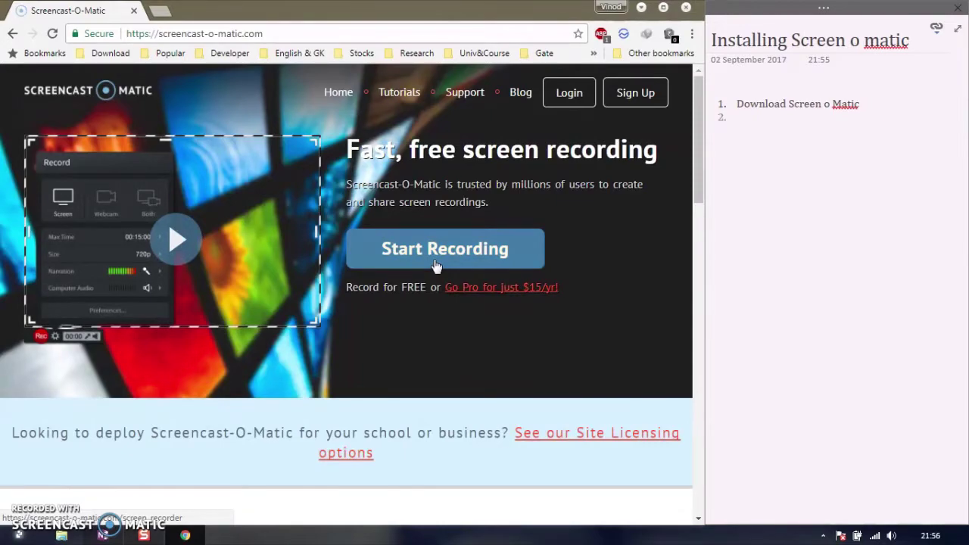
left_click(435, 265)
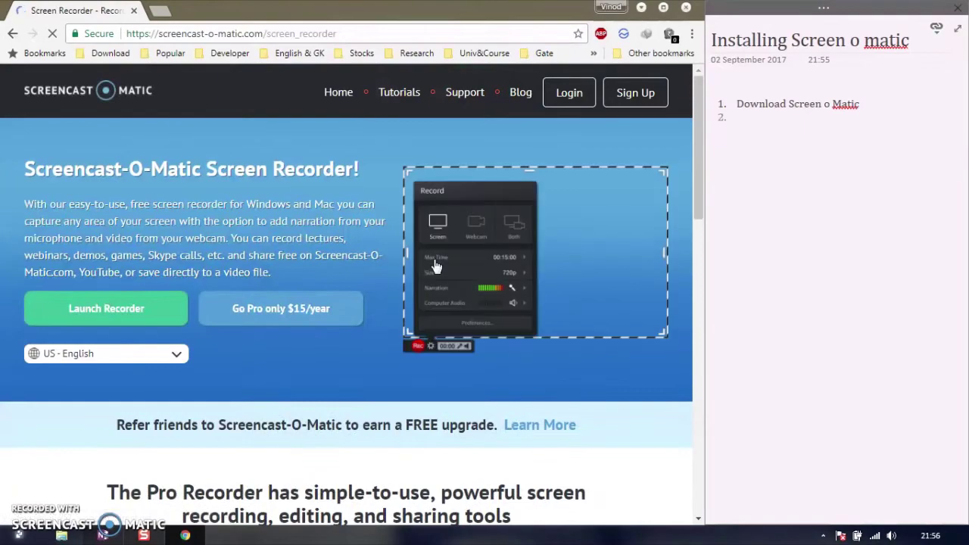
left_click(118, 309)
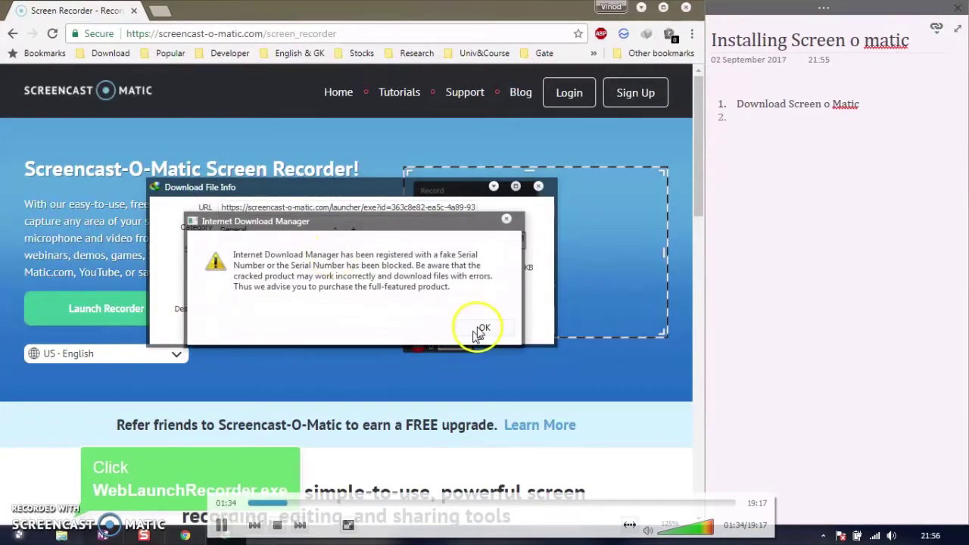
Dismiss the IDM warning, download WebLaunchRecorder.exe and open it to start the recorder.
left_click(478, 331)
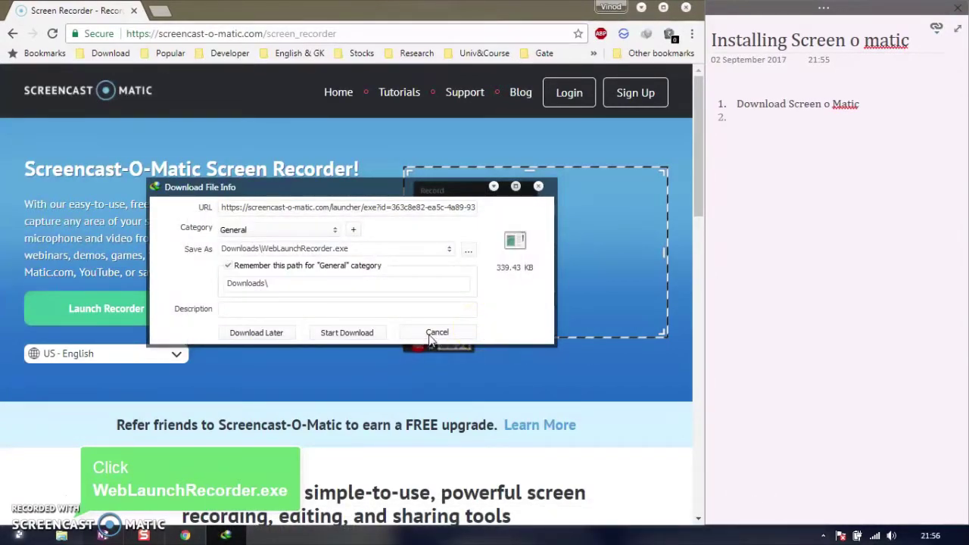
left_click(368, 335)
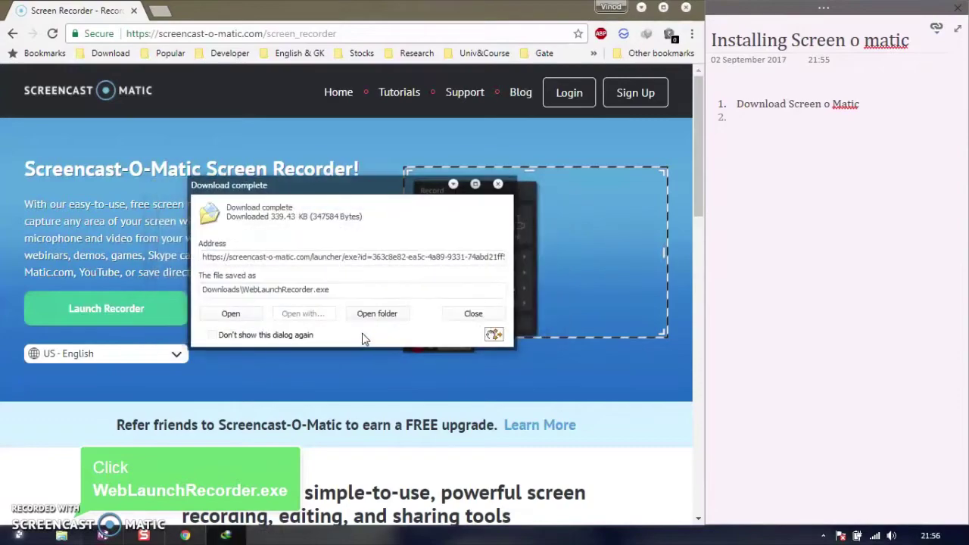
left_click(230, 314)
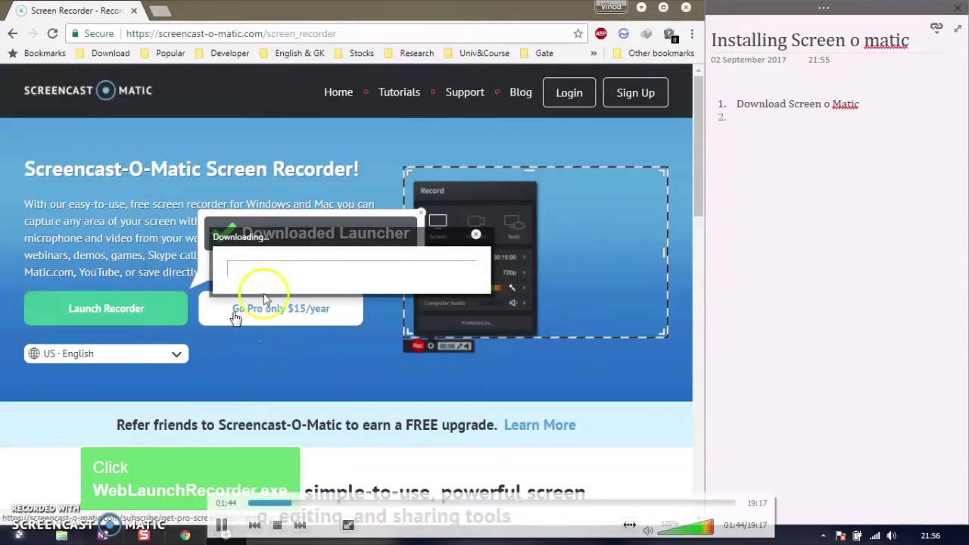
left_click(309, 504)
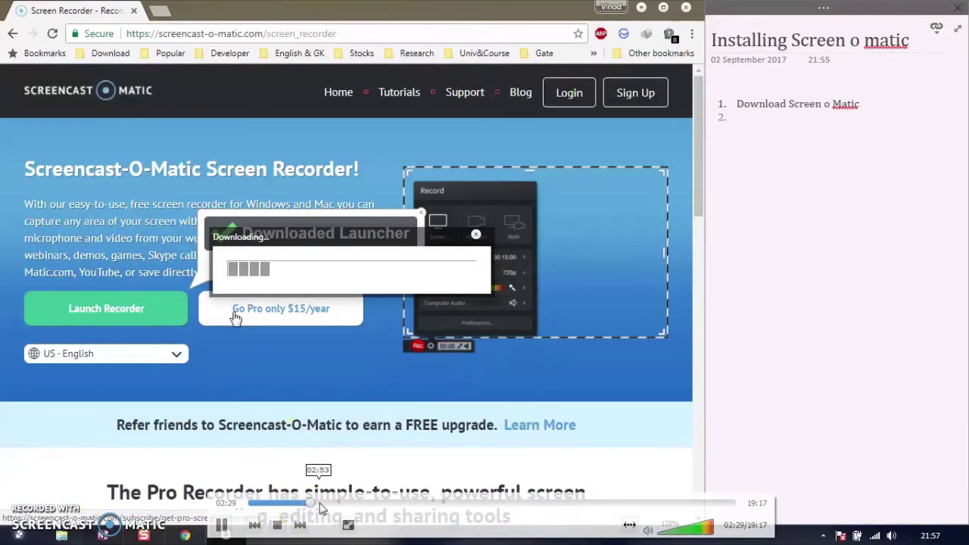
left_click_drag(319, 509, 418, 509)
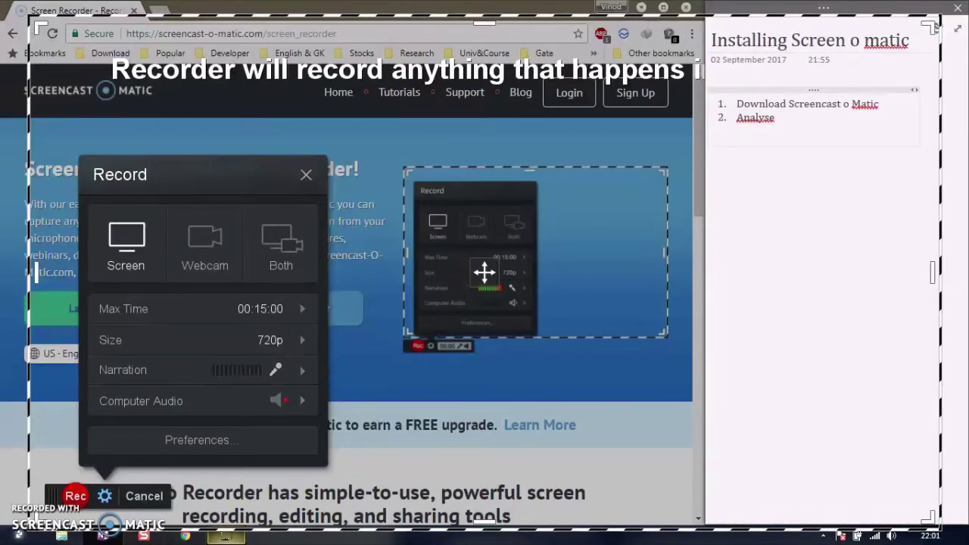
Try the Screen and Webcam capture modes and view the recording size choices.
double_click(774, 115)
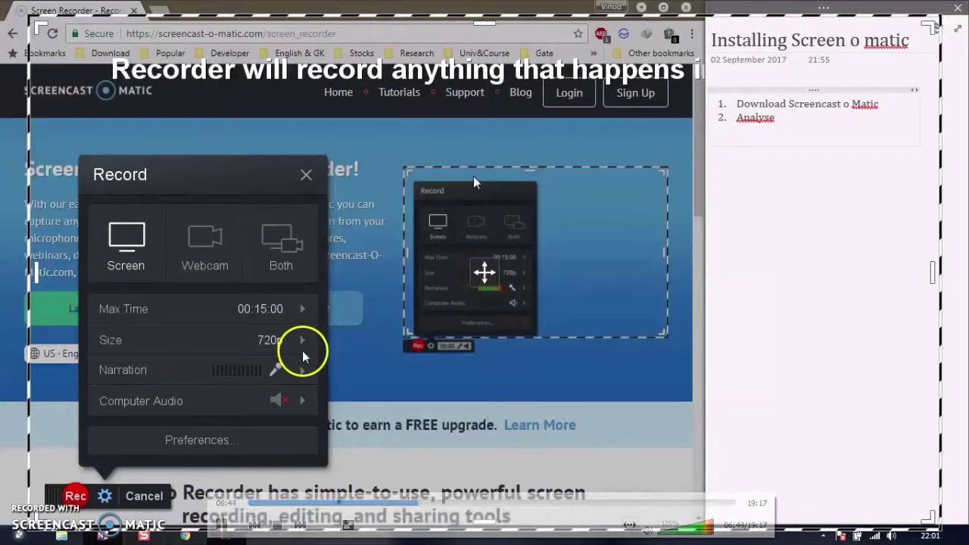
left_click(132, 247)
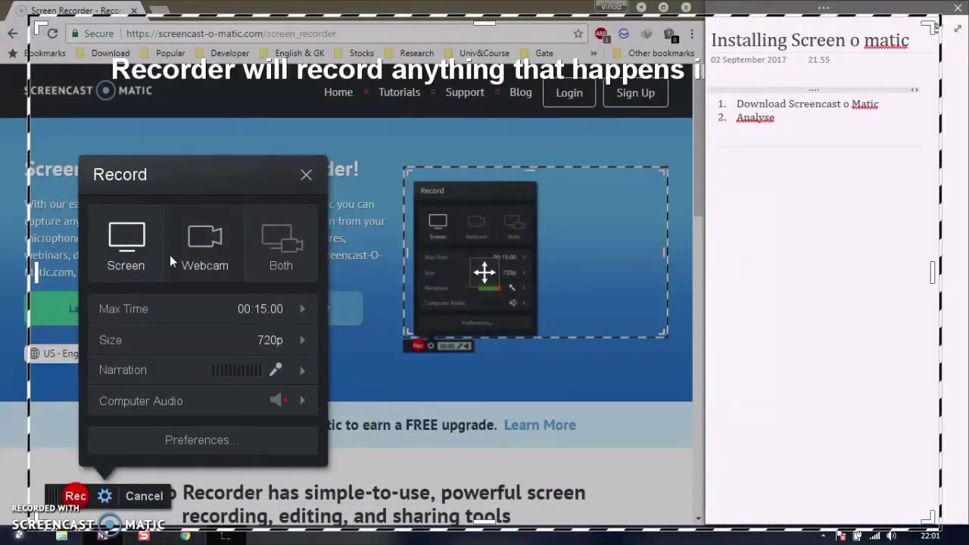
left_click(193, 254)
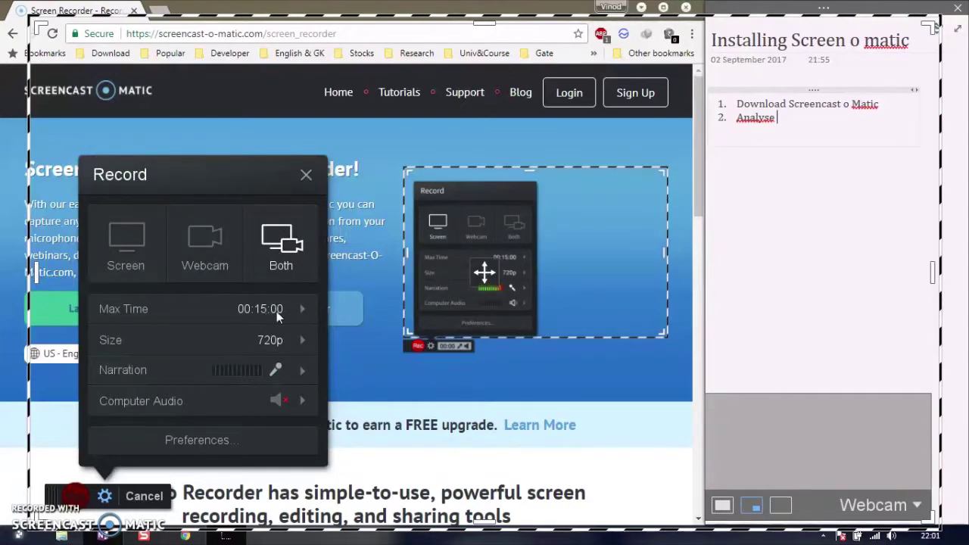
left_click(298, 347)
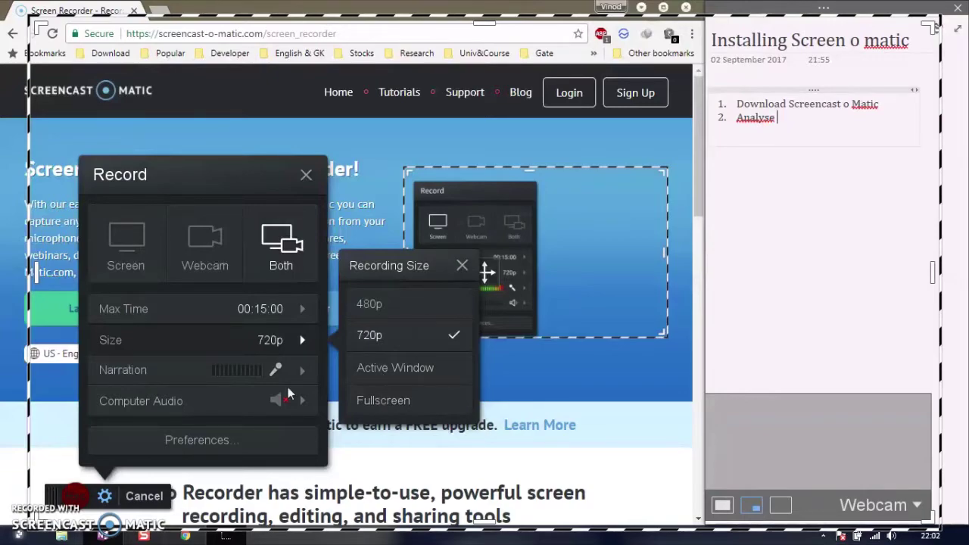
Check the Select Microphone list for narration, then bring up Recorder Preferences.
left_click(304, 369)
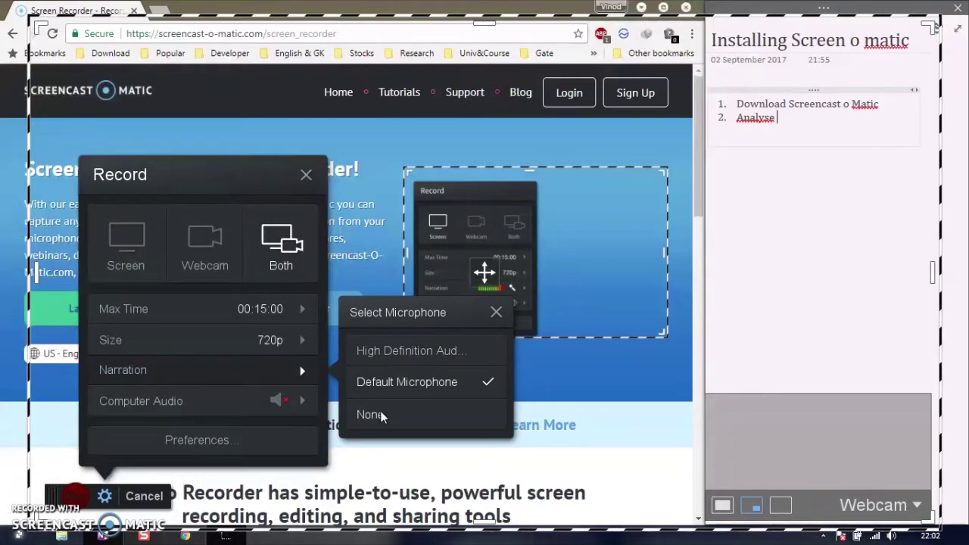
mouse_move(301, 410)
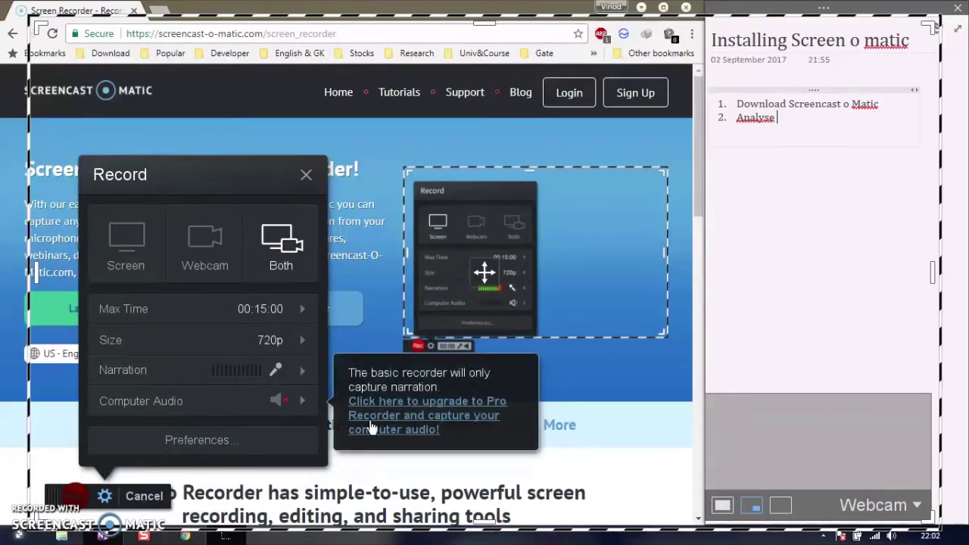
left_click(237, 441)
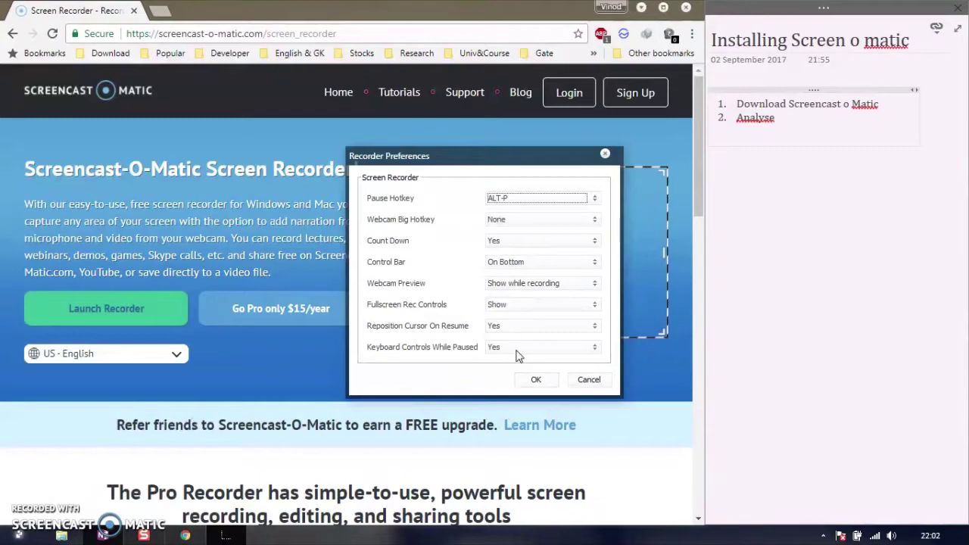
Accept Recorder Preferences, returning to the Record panel (Screen, 00:15:00 max, 720p).
left_click(536, 381)
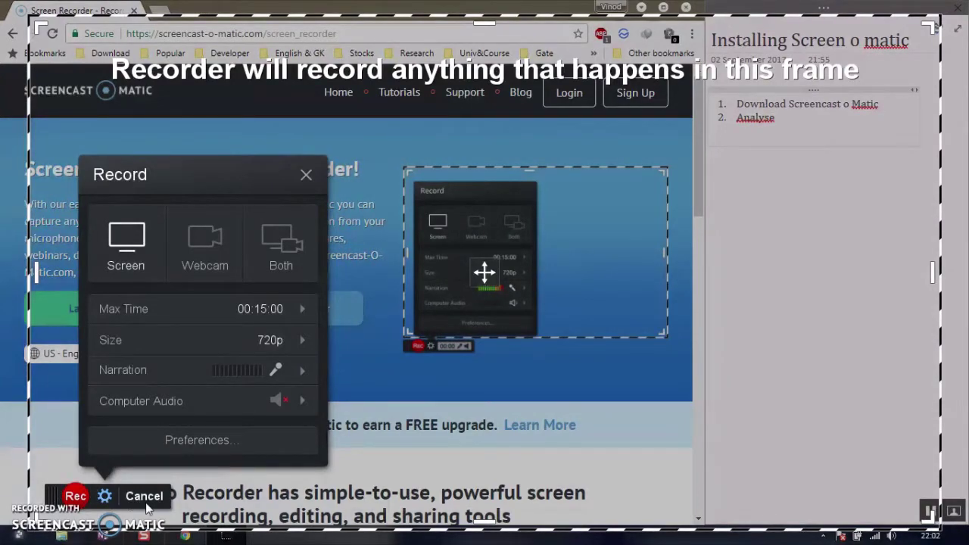
Drag the recording frame slightly up and left into position over the web page.
left_click_drag(47, 498, 43, 481)
left_click_drag(45, 385, 45, 428)
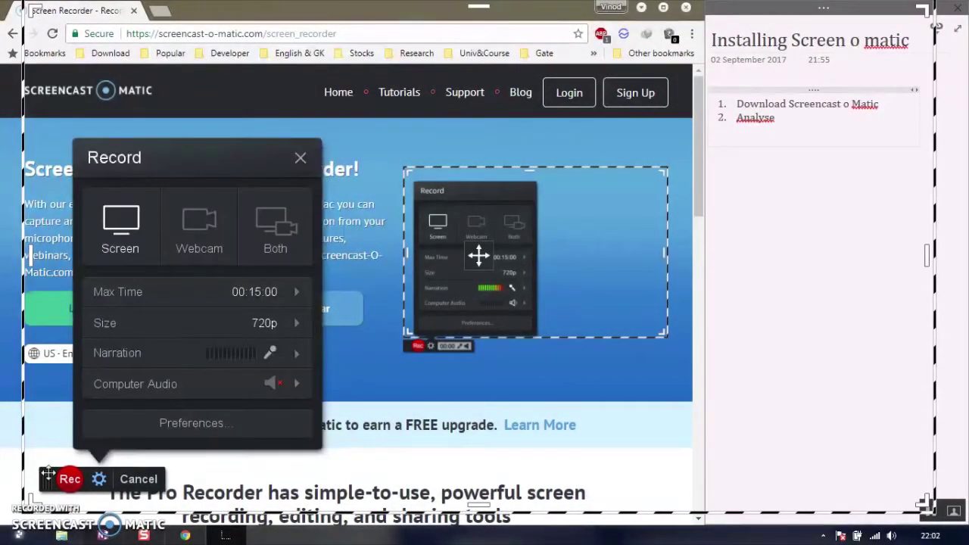
mouse_move(46, 475)
left_mouse_down()
mouse_move(64, 474)
mouse_move(40, 475)
mouse_move(42, 464)
left_mouse_up()
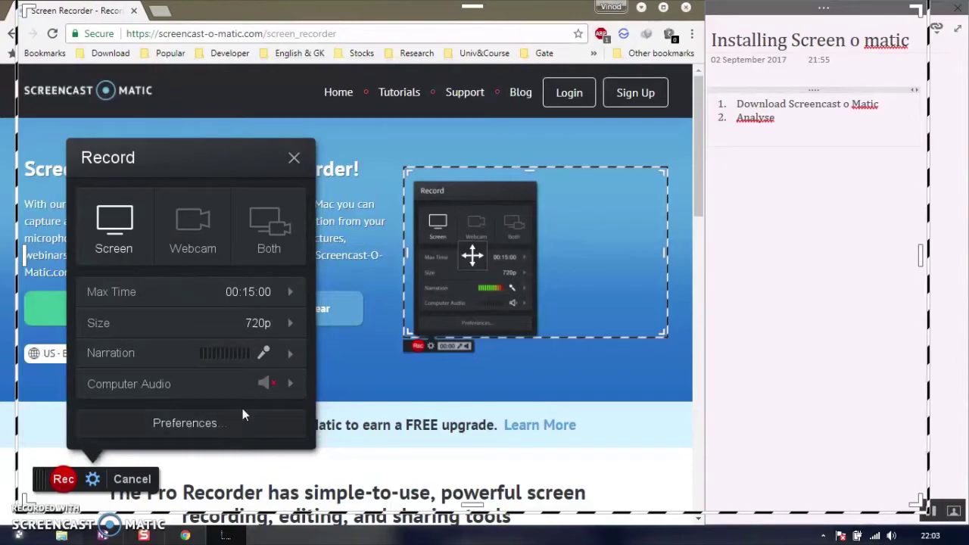
Record about 12 seconds while selecting page text, then pause at 0:12.44.
left_click(64, 479)
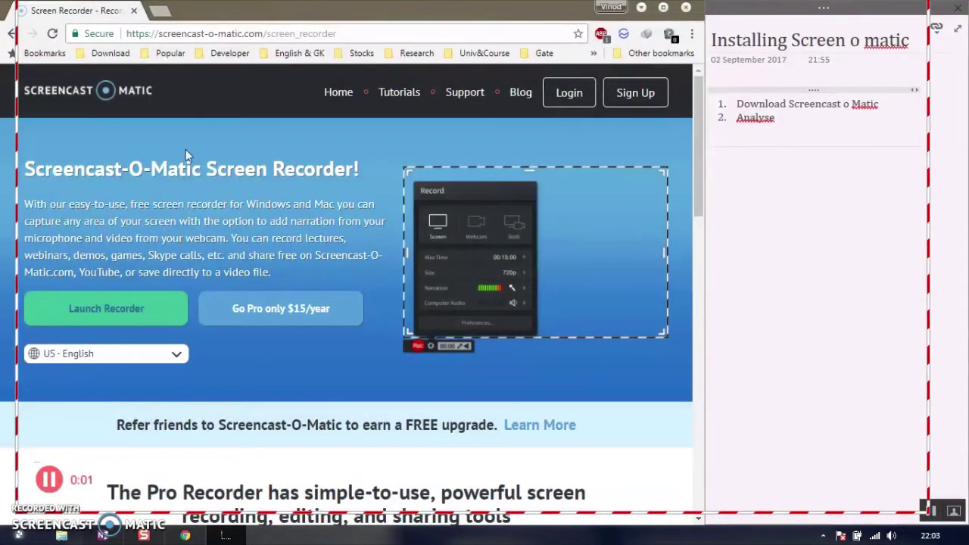
left_click_drag(201, 168, 374, 204)
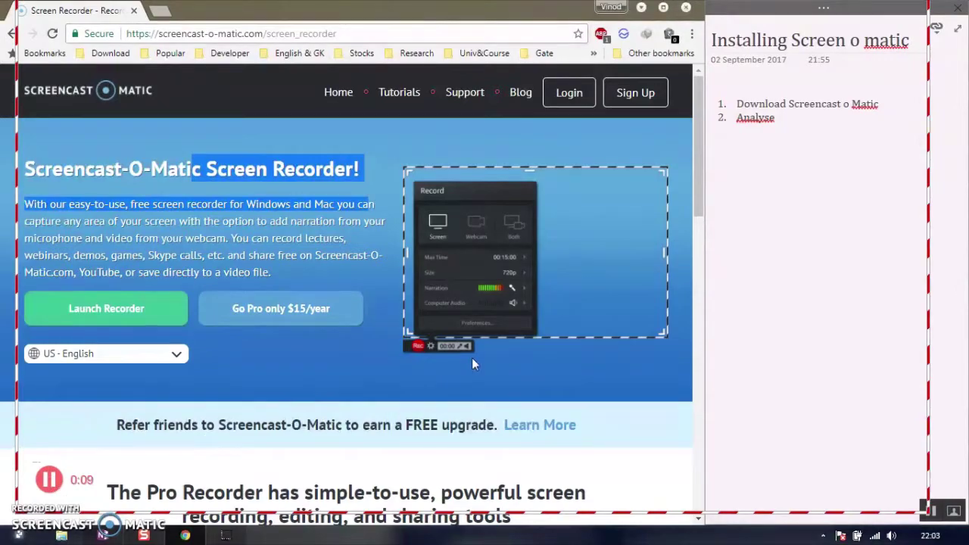
left_click(411, 378)
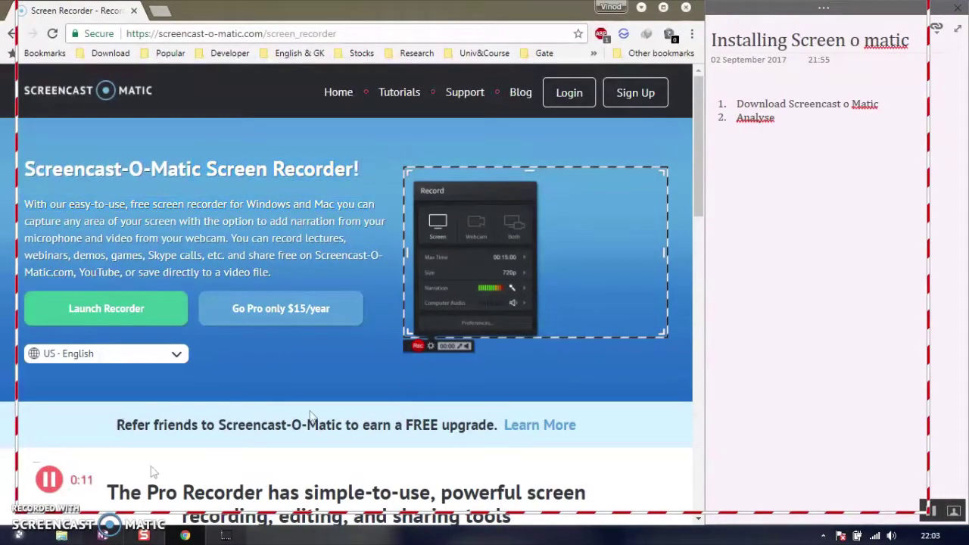
left_click(50, 479)
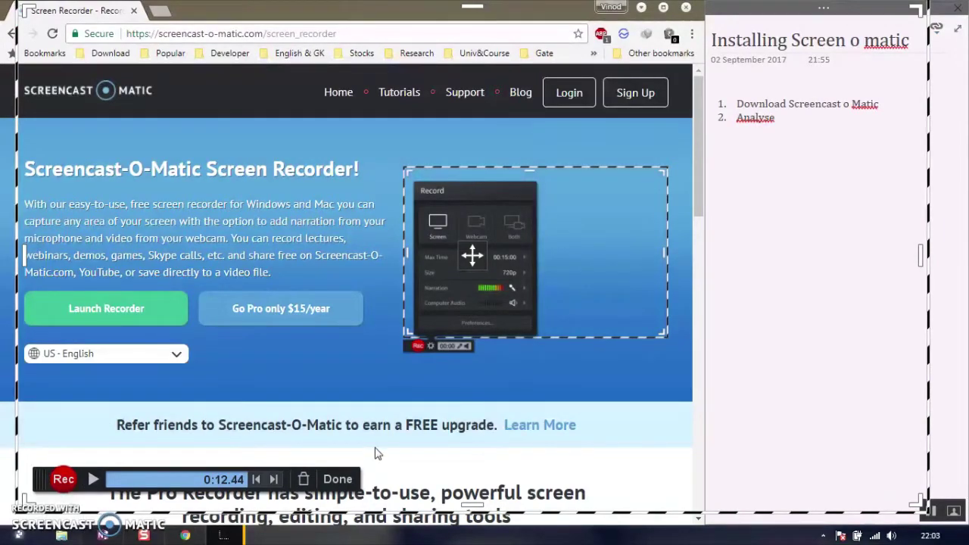
Finish the recording, look at Save As Video File, then choose Upload to YouTube.
left_click(337, 479)
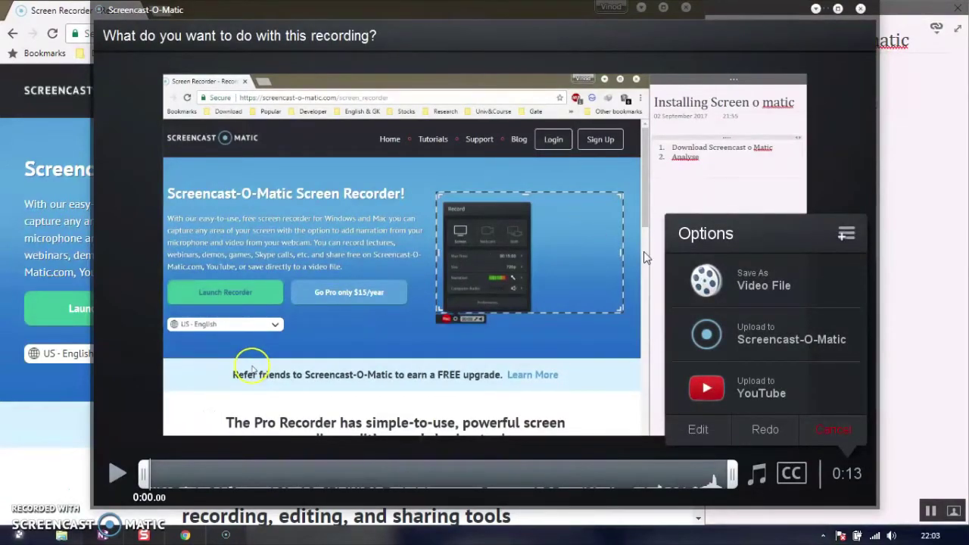
left_click(752, 287)
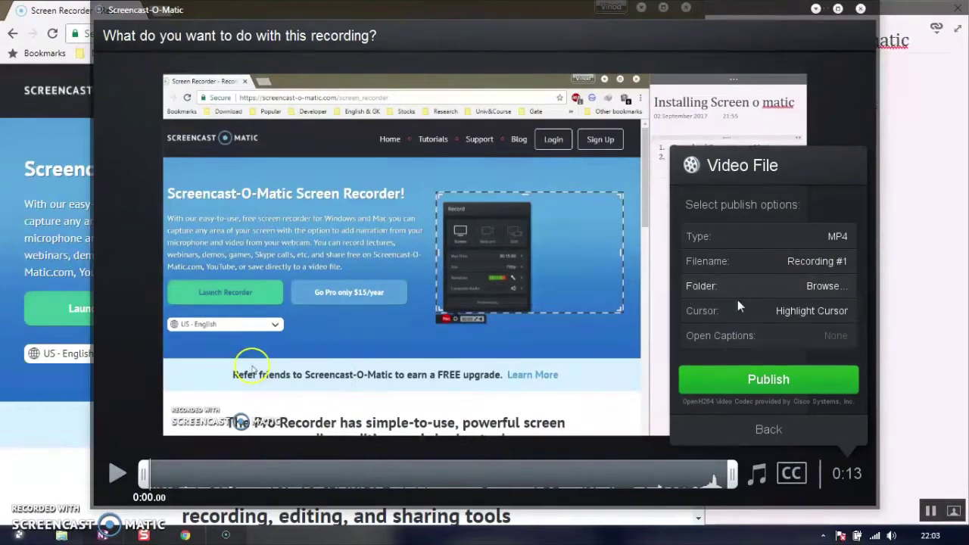
left_click(747, 421)
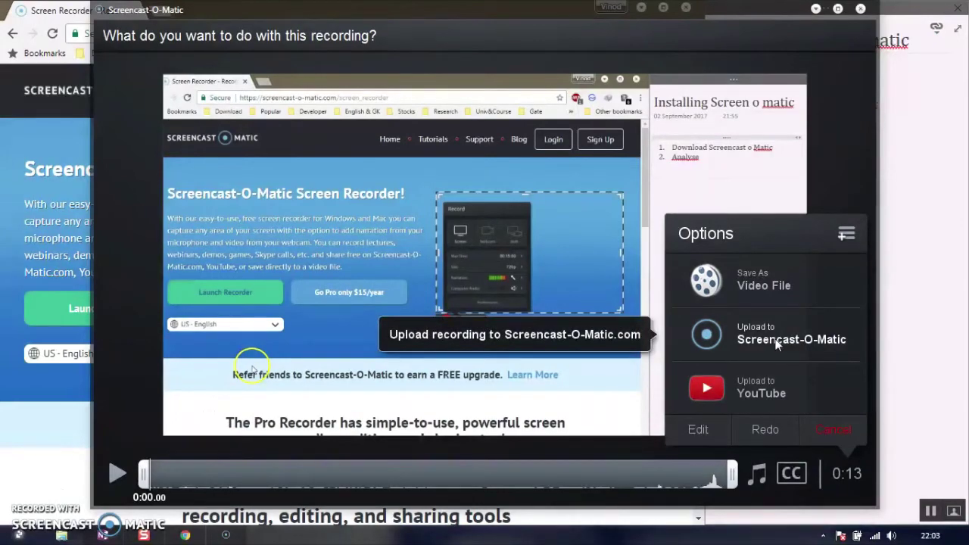
left_click(754, 391)
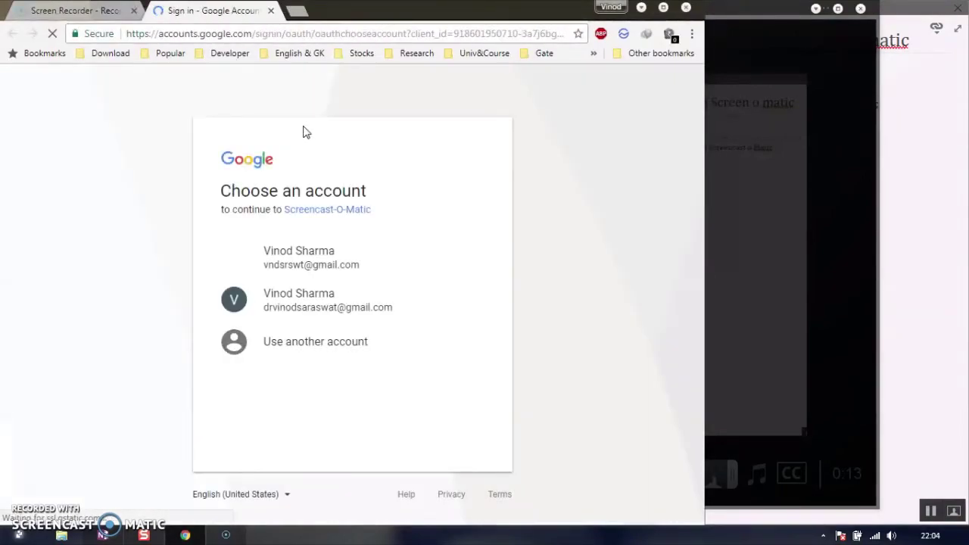
Pick the second Google account and allow Screencast-O-Matic access to its YouTube videos.
left_click(320, 307)
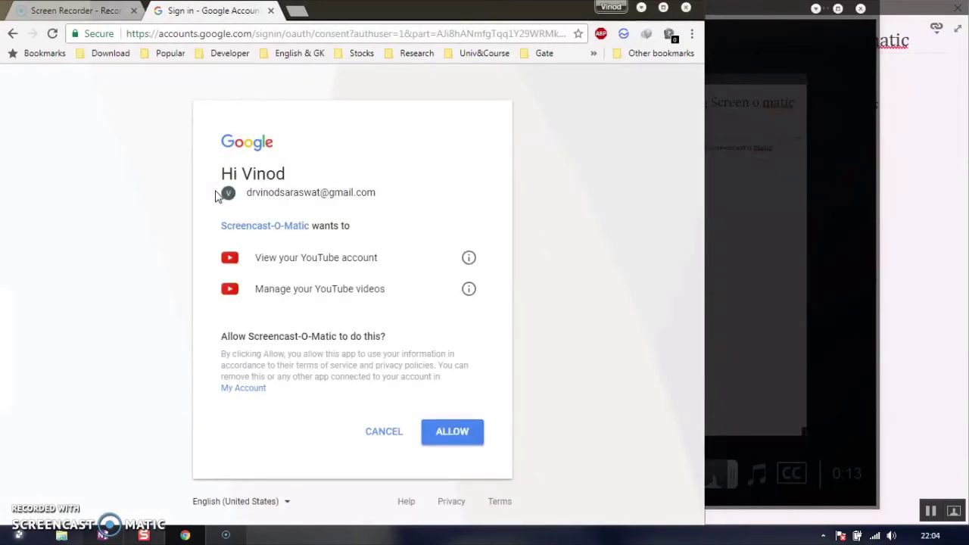
left_click(452, 433)
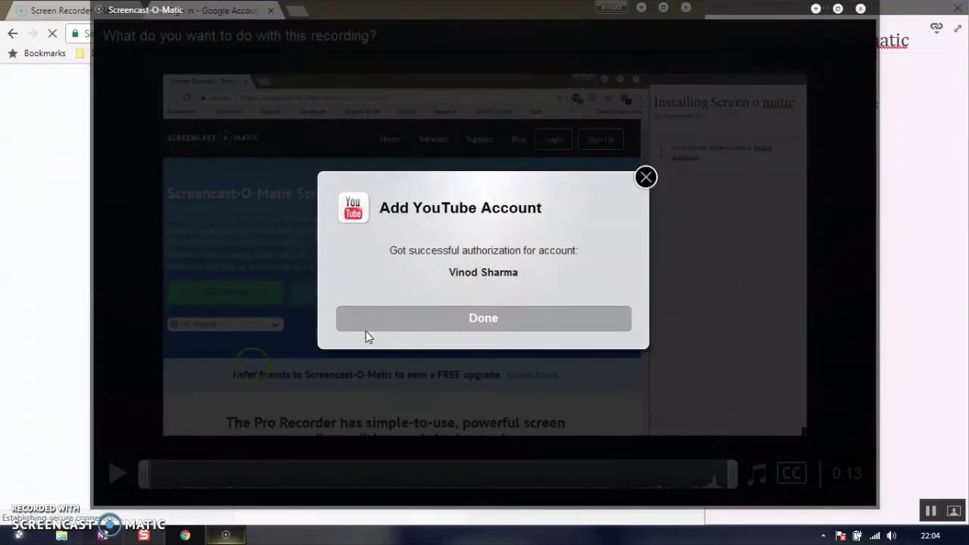
Confirm the YouTube account link, check the caption options, then close the review window.
left_click(457, 323)
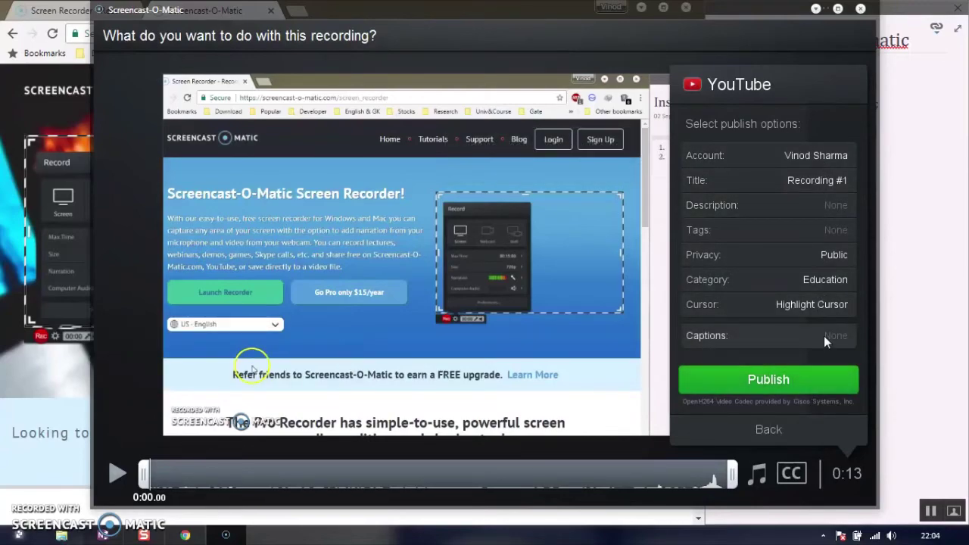
left_click(763, 421)
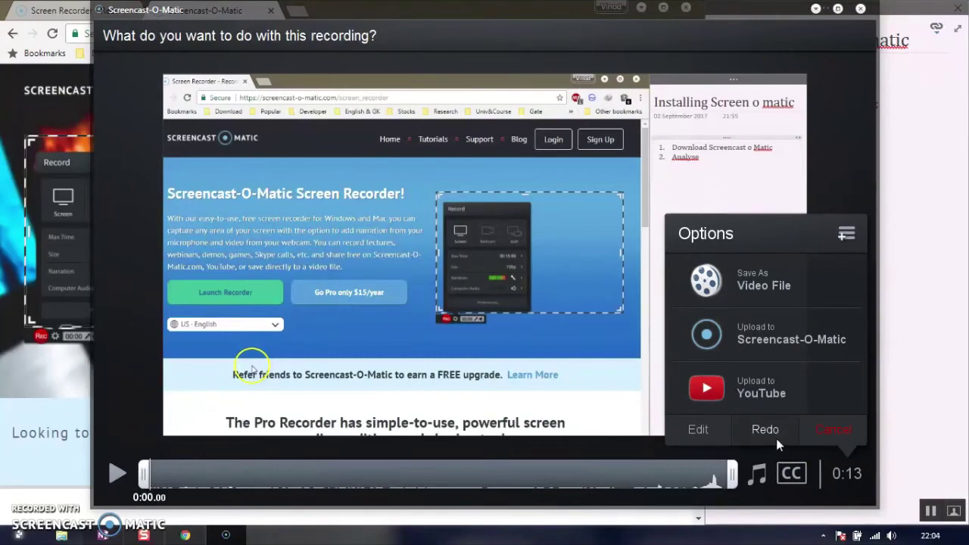
left_click(795, 475)
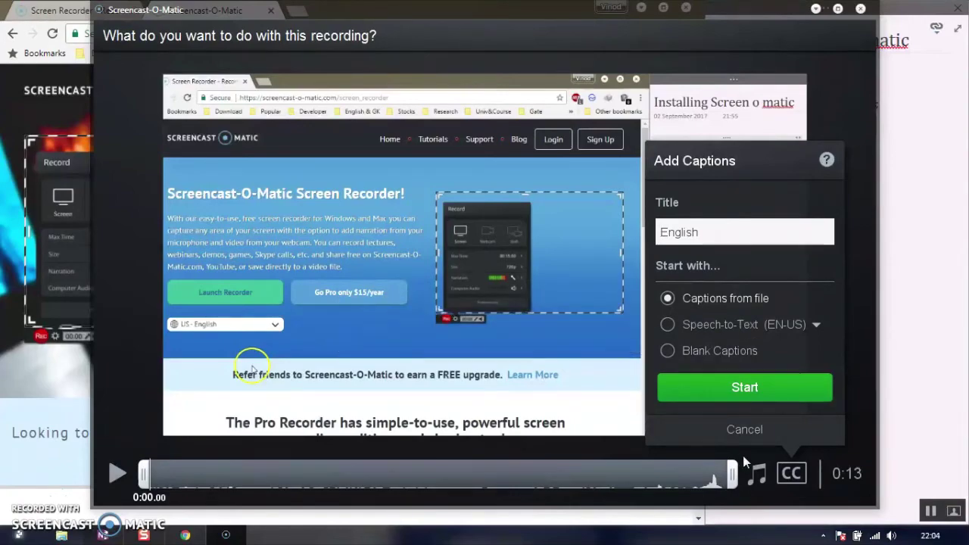
left_click(745, 430)
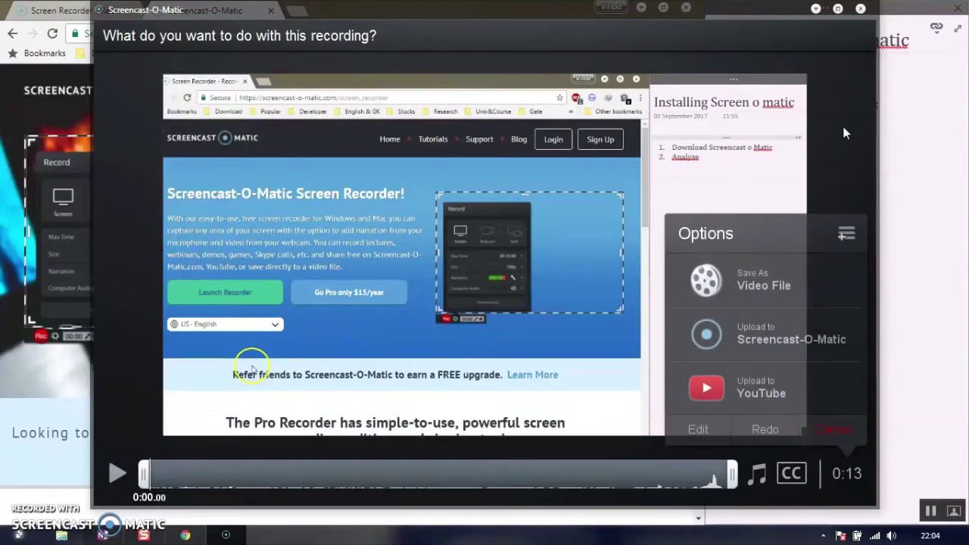
left_click(861, 9)
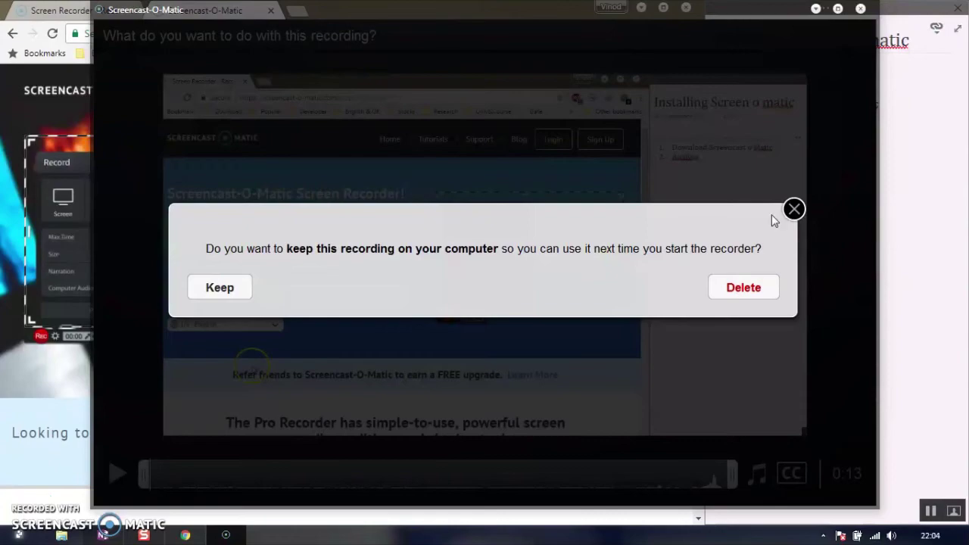
Save the recording as a video file in the Desktop folder and publish it.
left_click(794, 210)
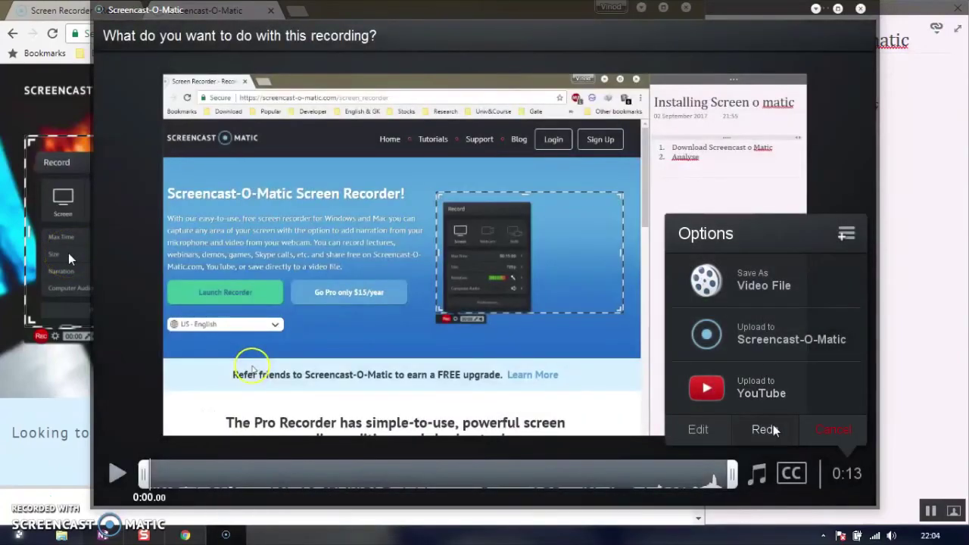
left_click(767, 288)
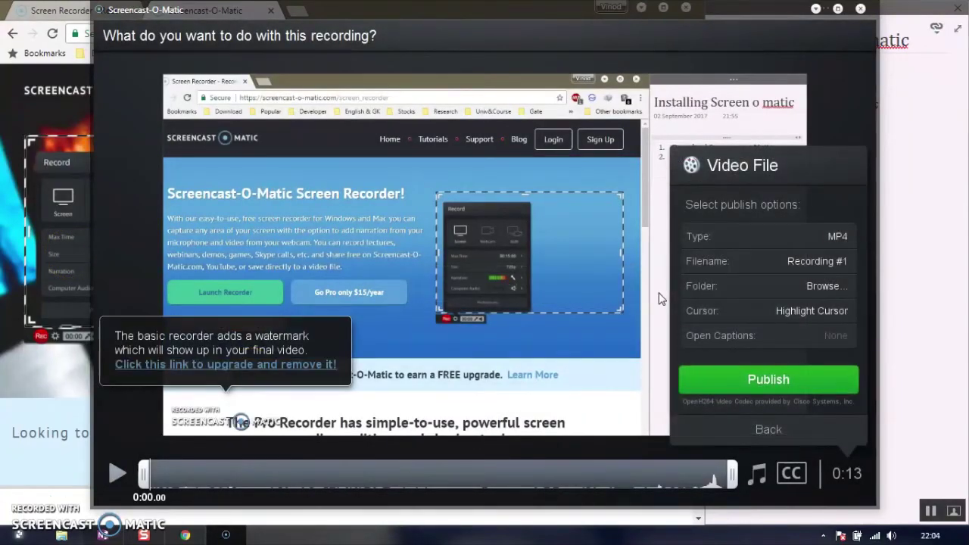
left_click(813, 291)
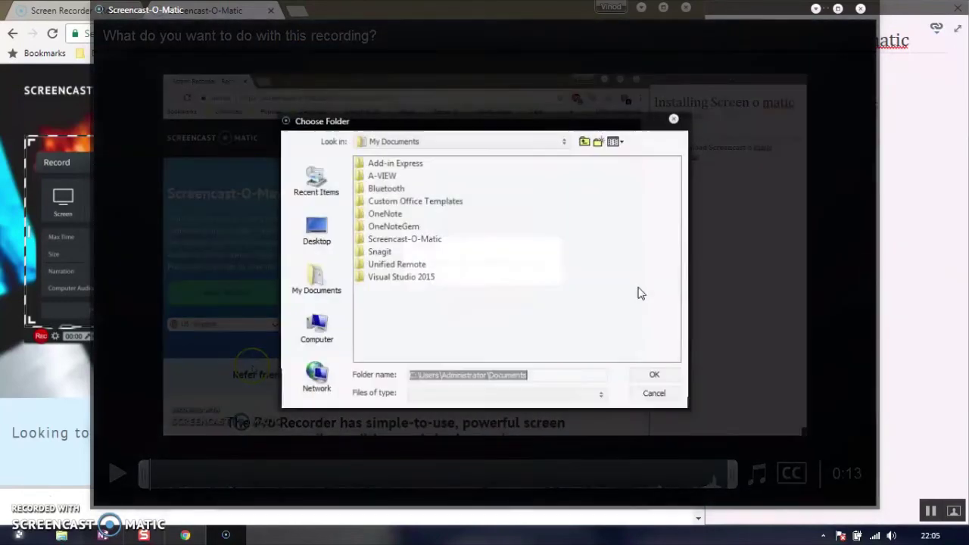
left_click(315, 227)
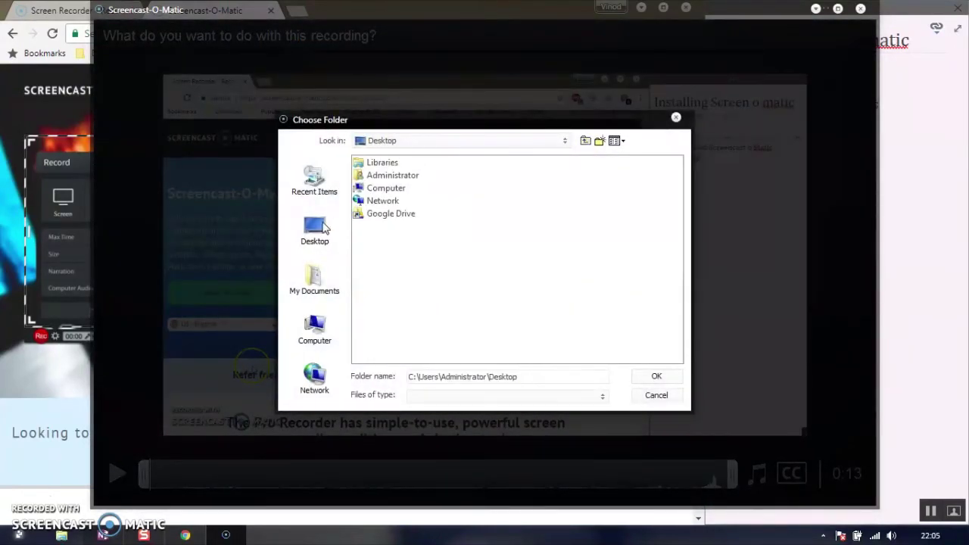
left_click(656, 378)
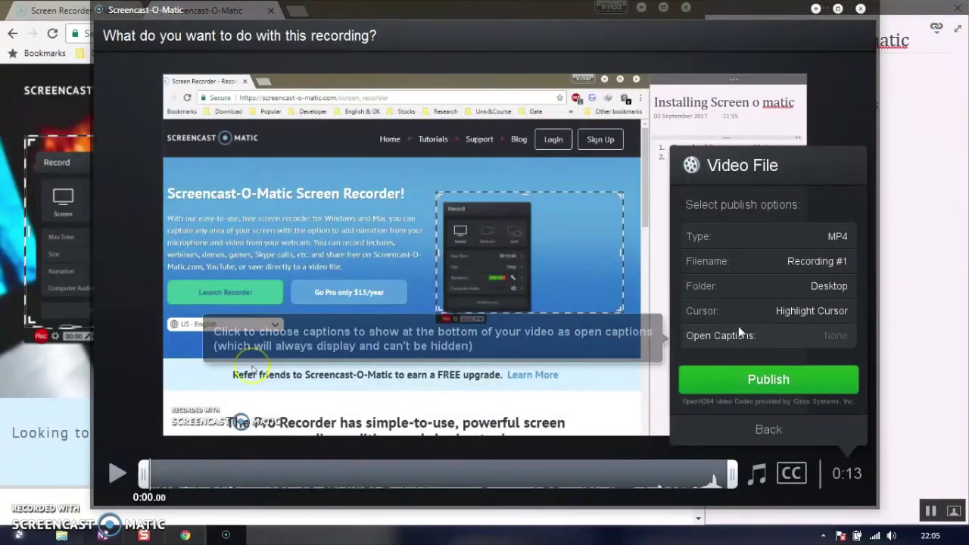
left_click(750, 378)
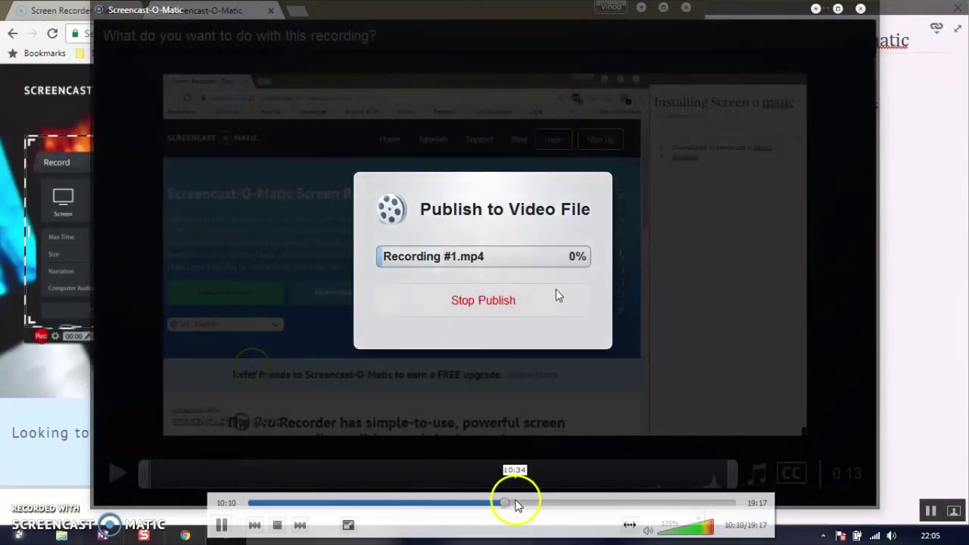
Scrub through the published Recording #1.mp4 playing in VLC.
left_click_drag(515, 505, 534, 507)
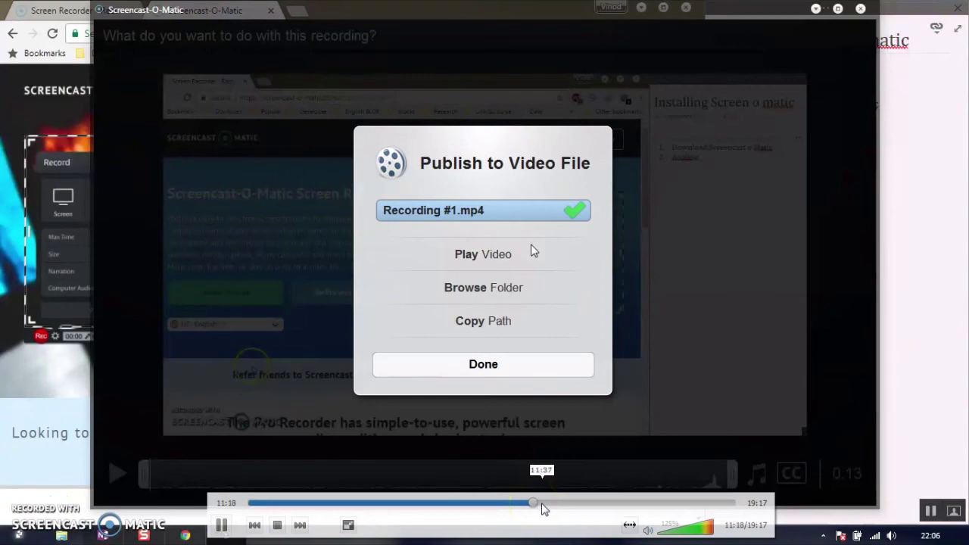
left_click(553, 503)
left_click_drag(553, 503, 577, 504)
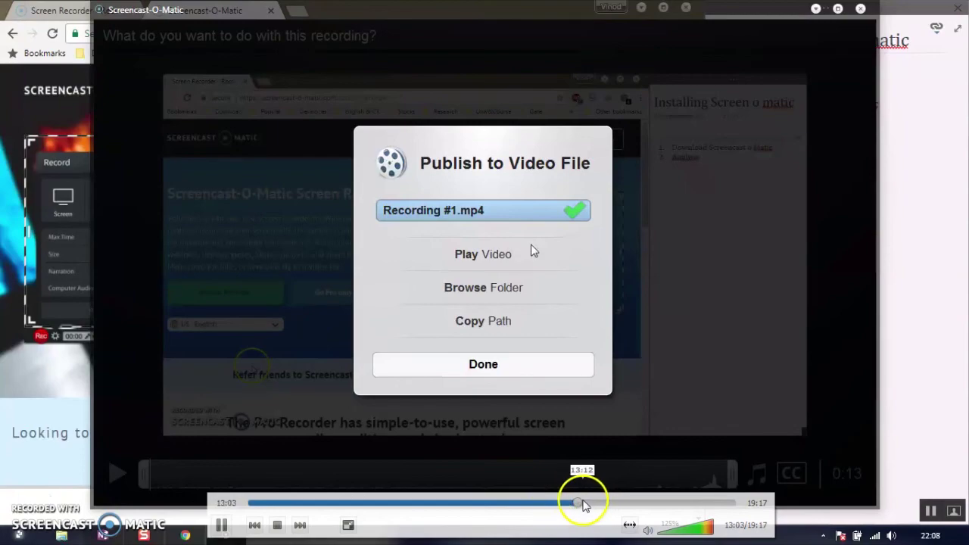
left_click_drag(580, 502, 746, 500)
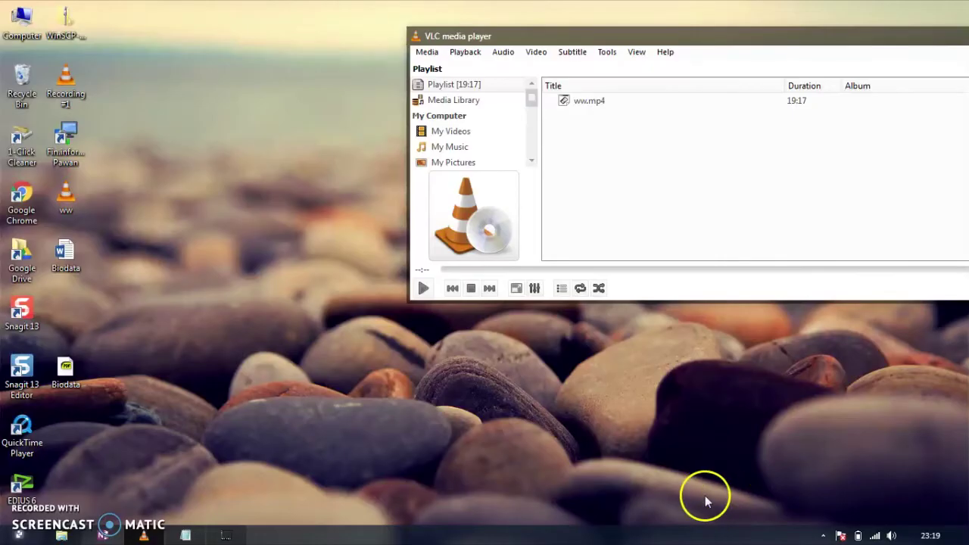